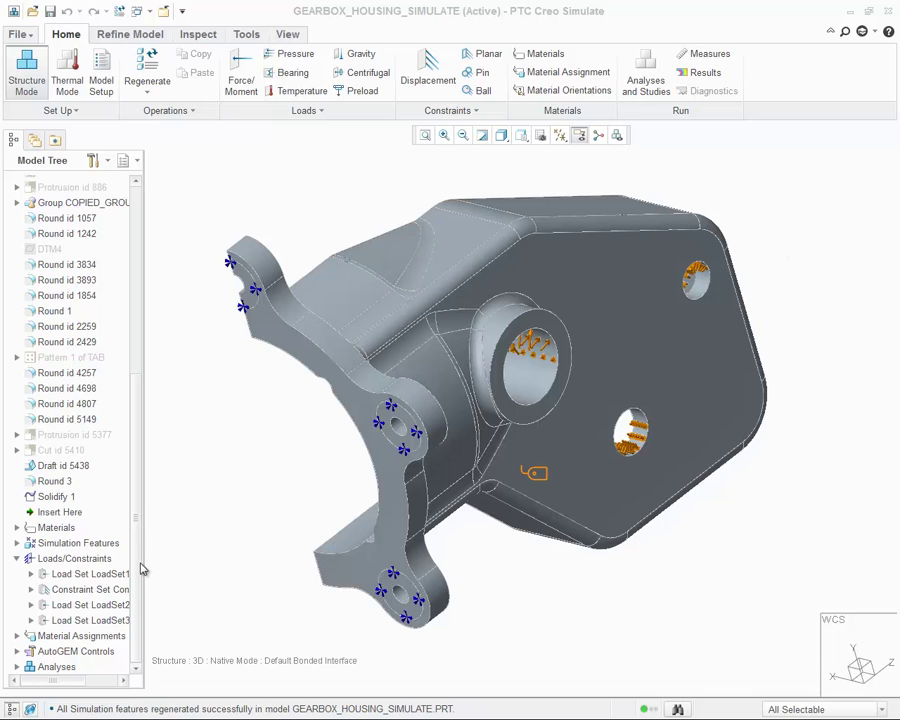
- Highlight LoadSet1, LoadSet2 and LoadSet3 one after another to examine where each load acts on the housing
click(117, 576)
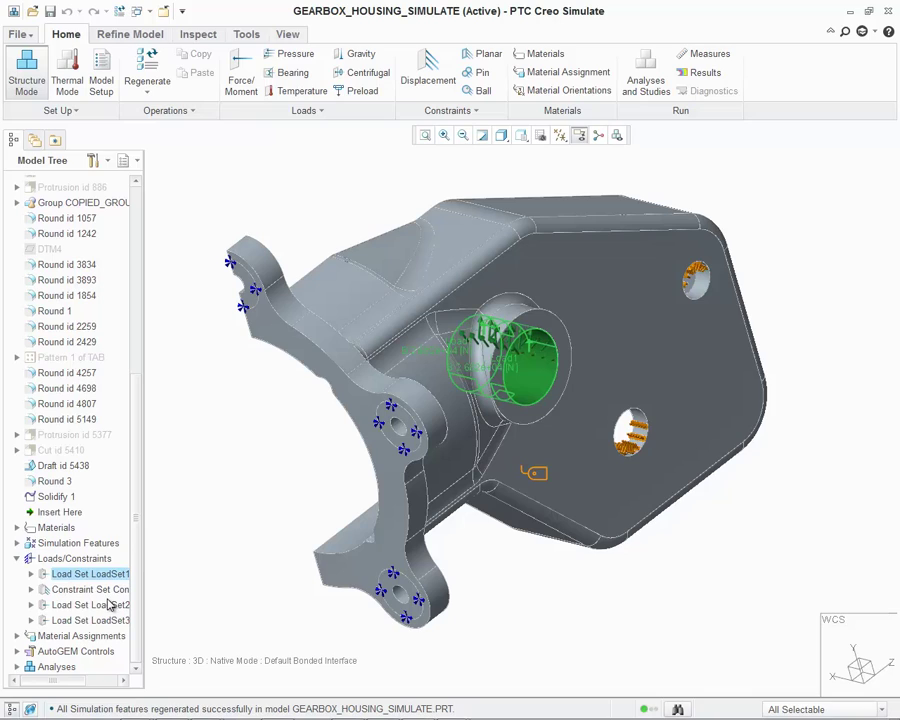
click(110, 605)
click(110, 621)
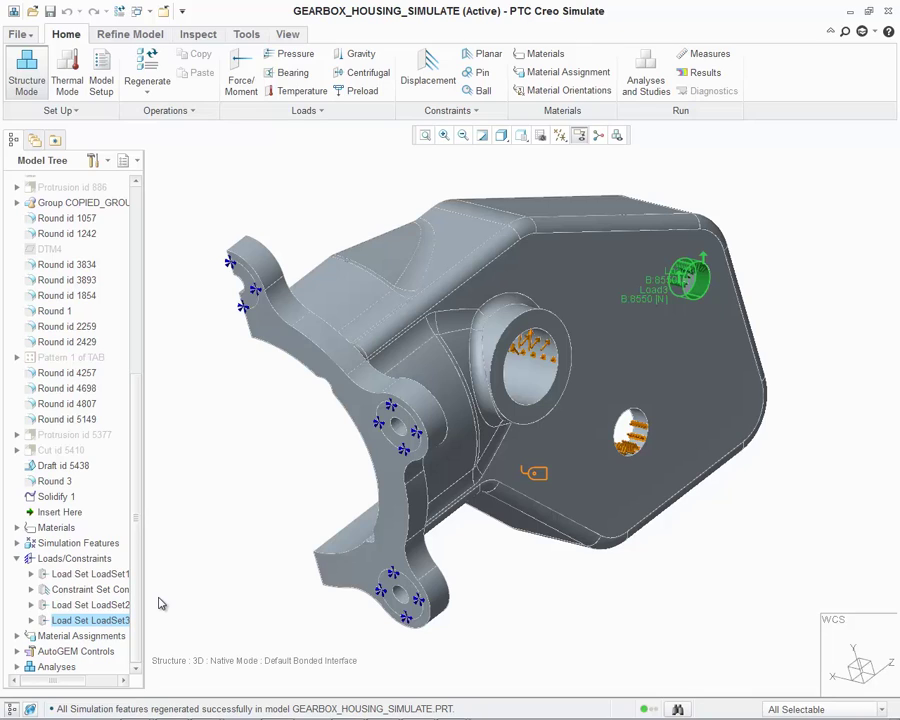
- Open the GRAY_CAST_IRON material definition from the housing's existing material assignment
click(16, 636)
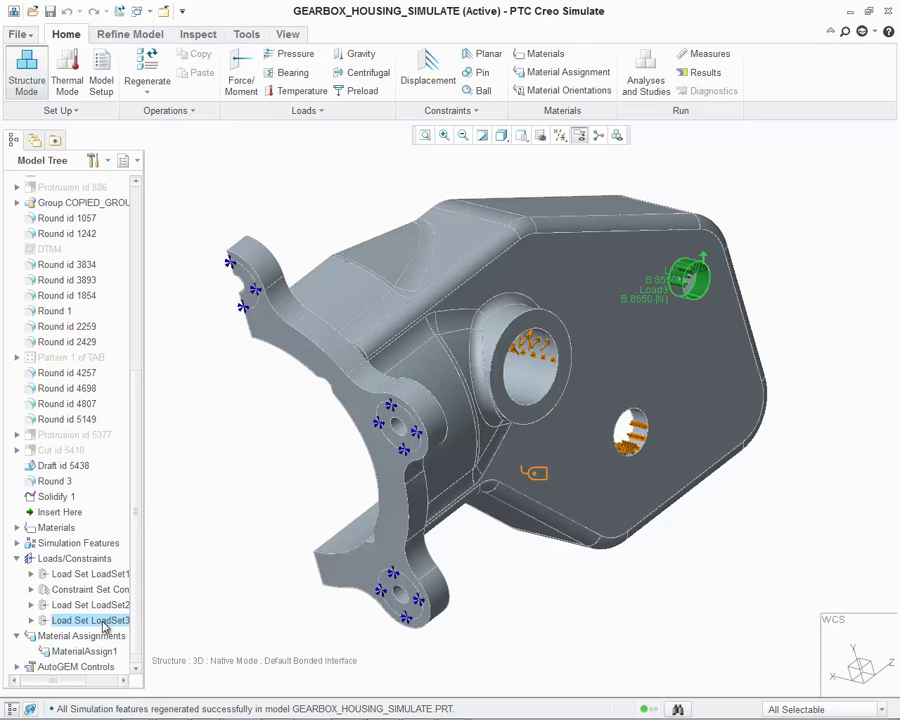
right_click(98, 651)
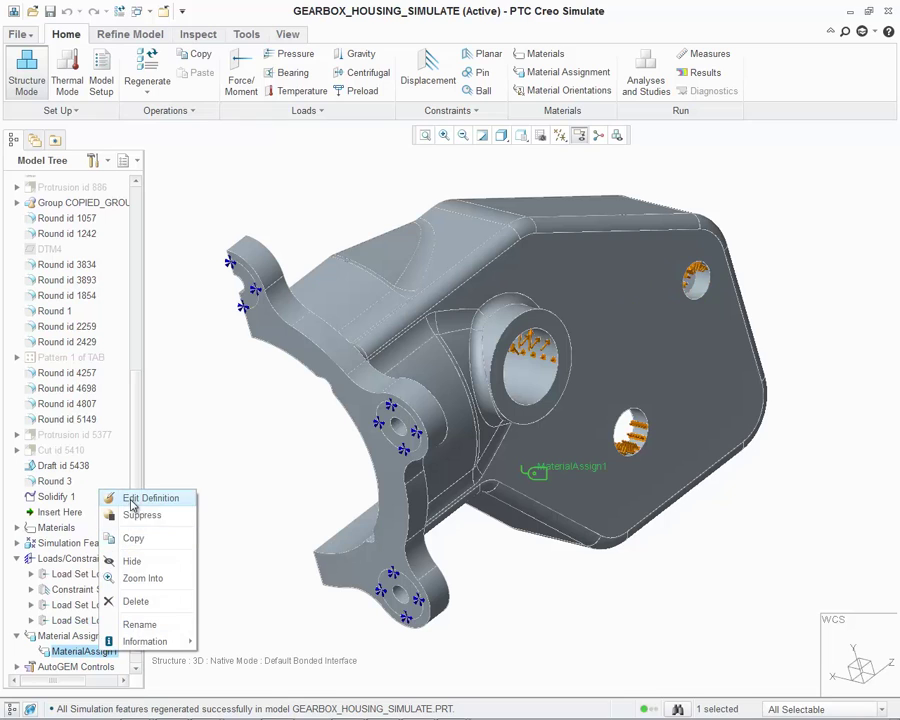
click(129, 497)
click(862, 292)
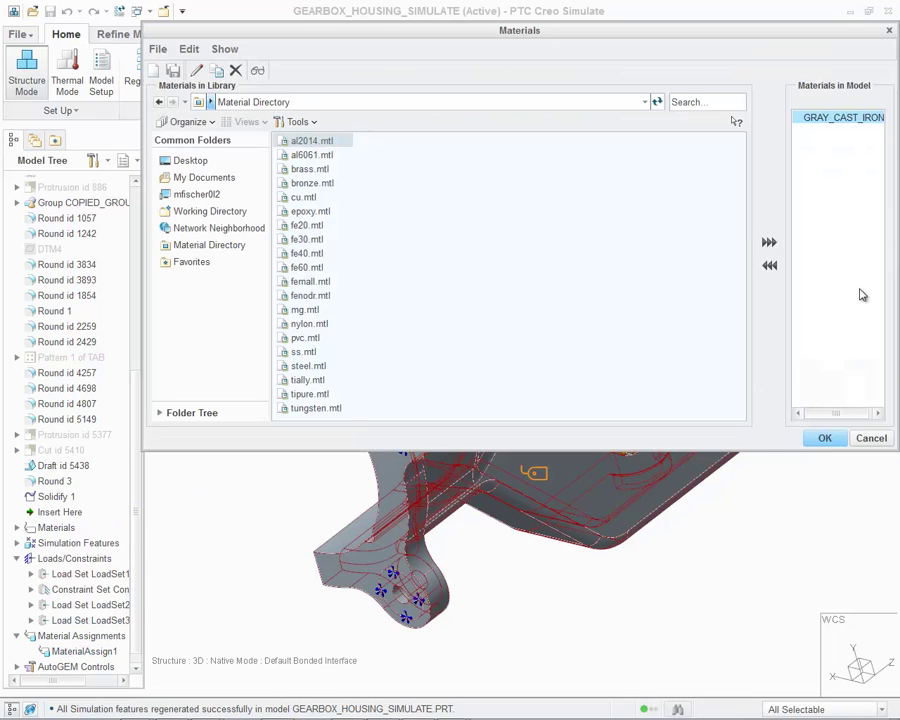
double_click(822, 119)
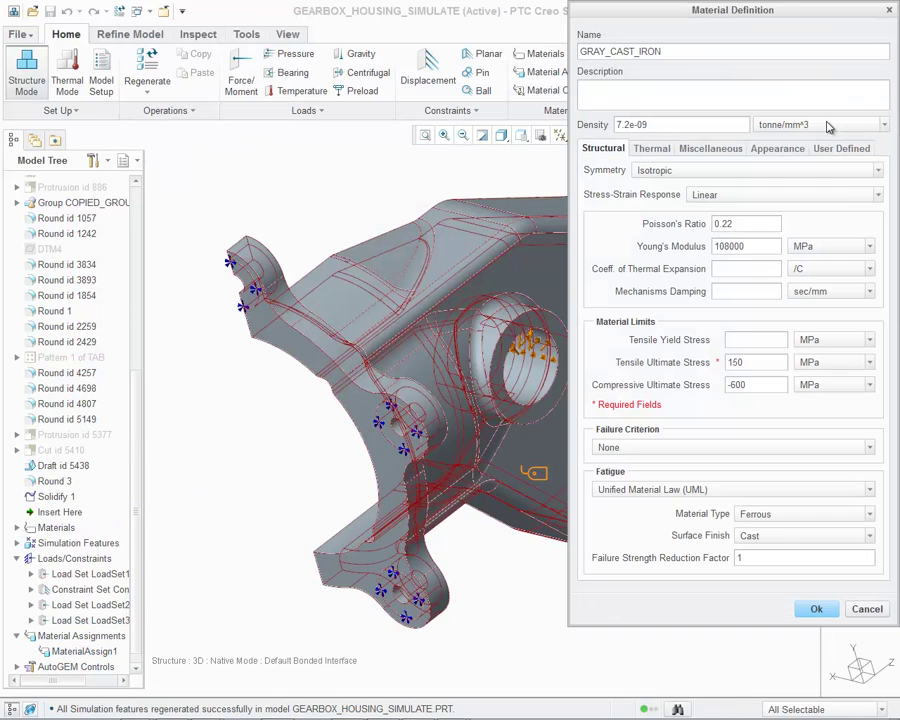
- Define the cast iron's fatigue data as Unified Material Law (UML), Ferrous material type and Polished surface finish, and accept the material assignment
click(646, 490)
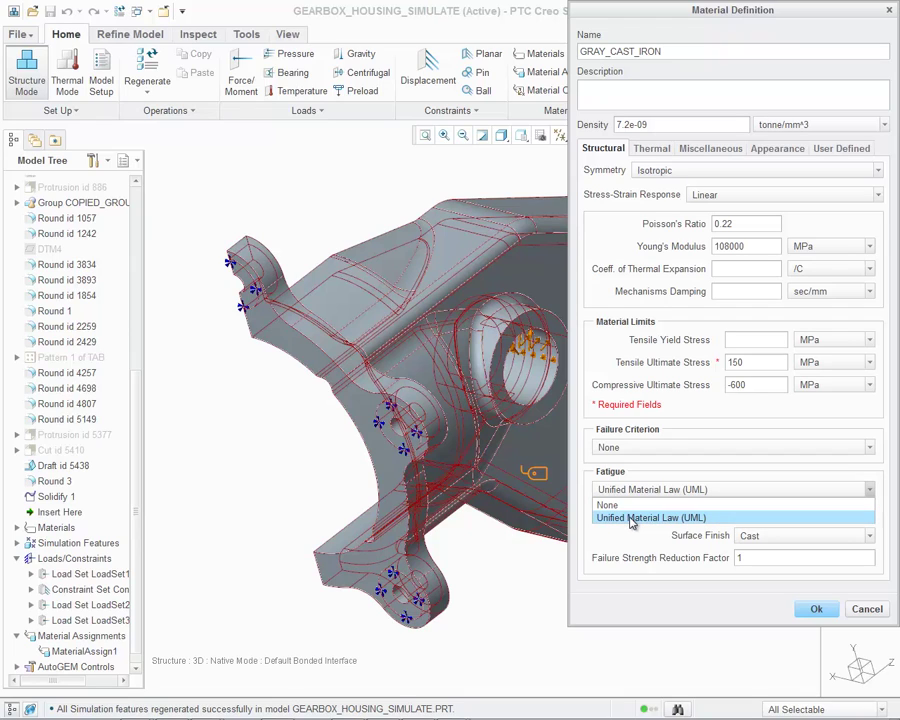
click(631, 518)
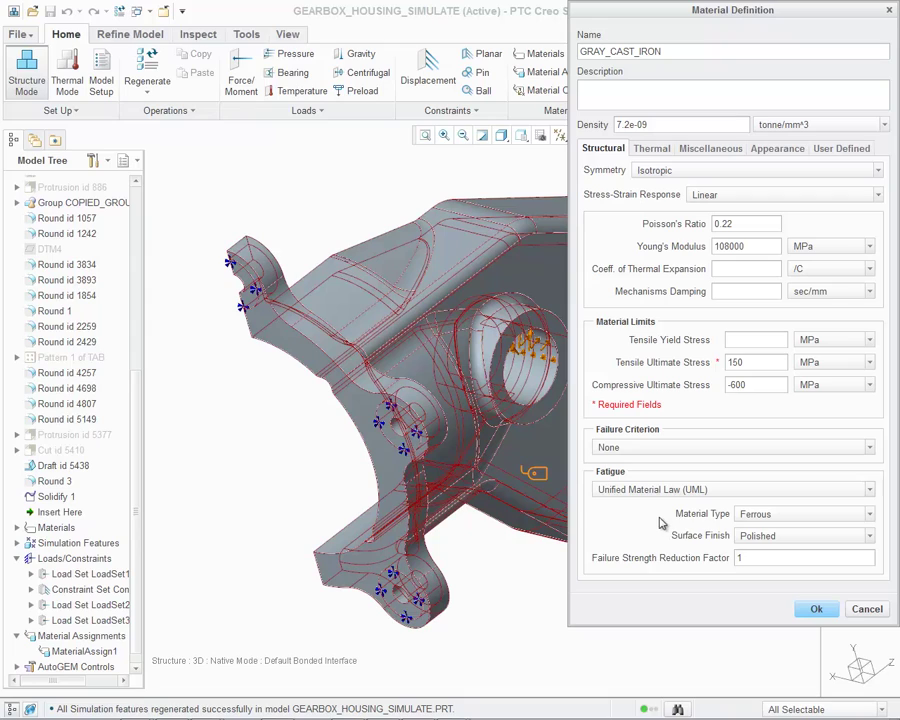
click(870, 514)
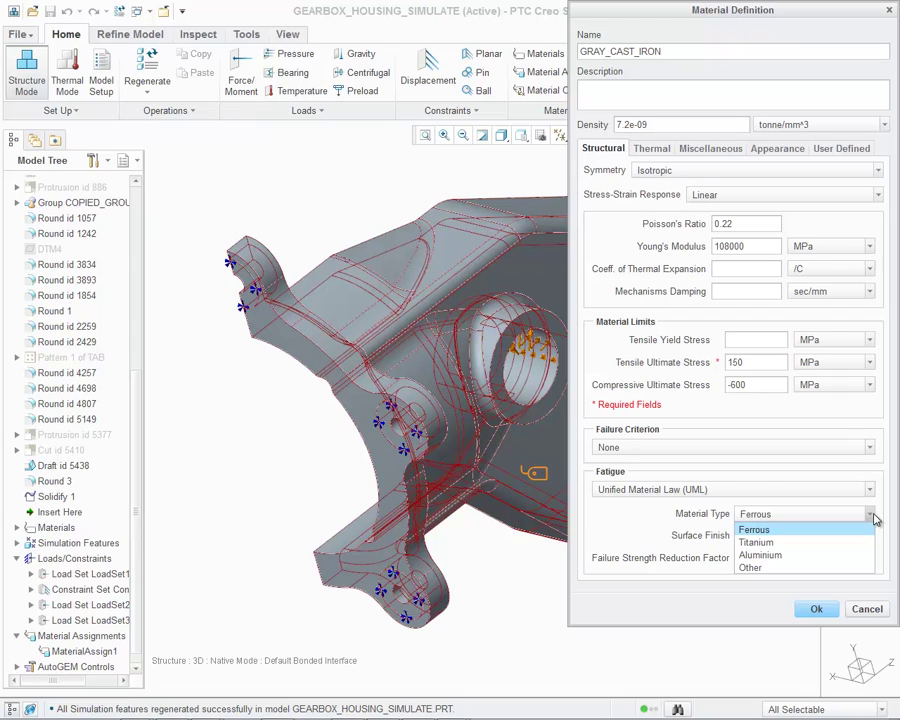
click(840, 529)
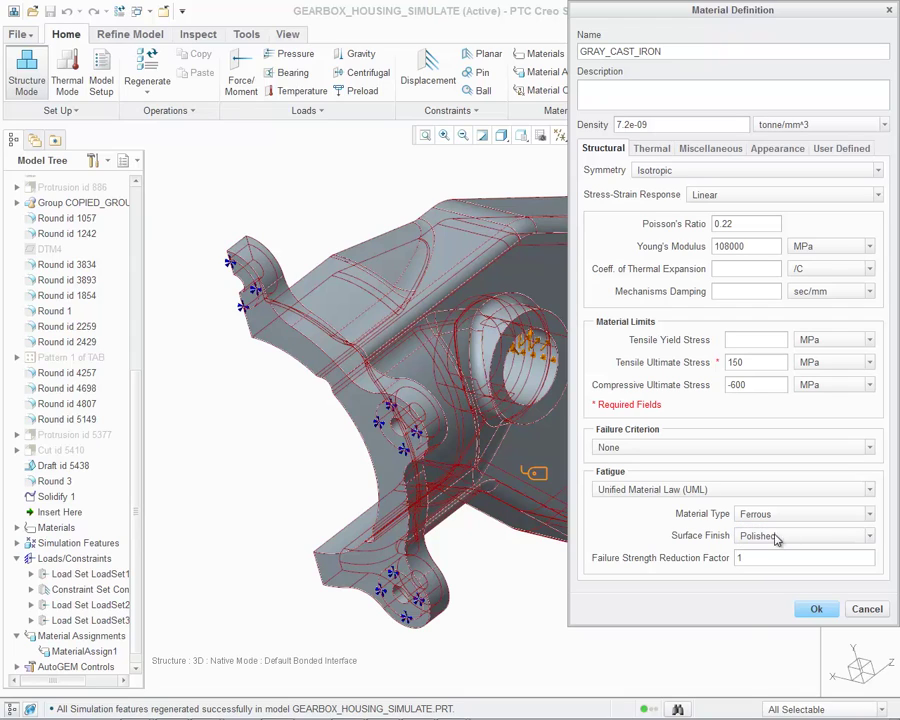
click(872, 536)
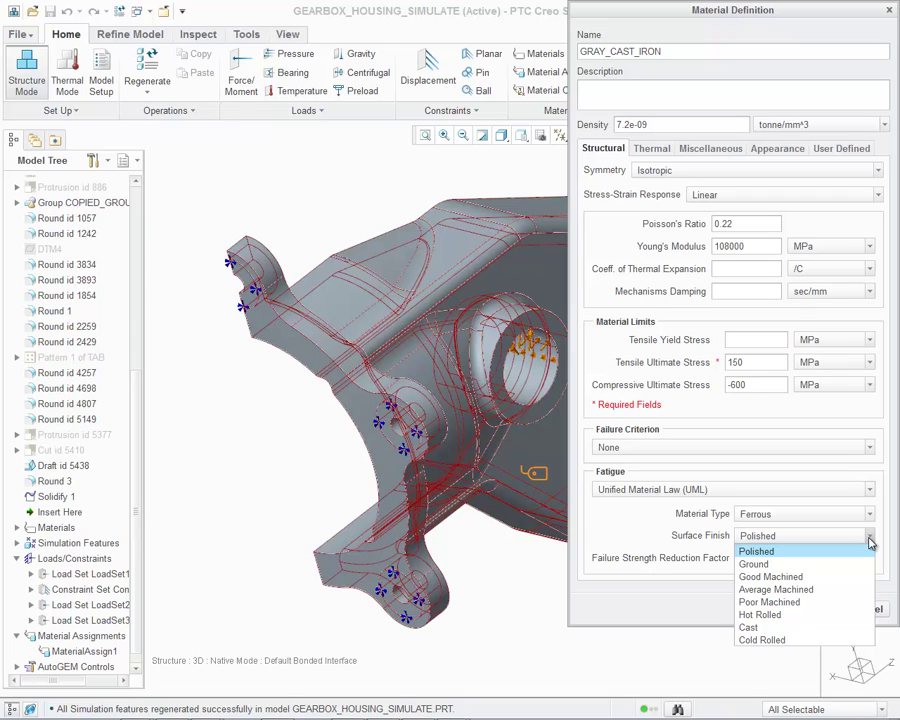
click(855, 551)
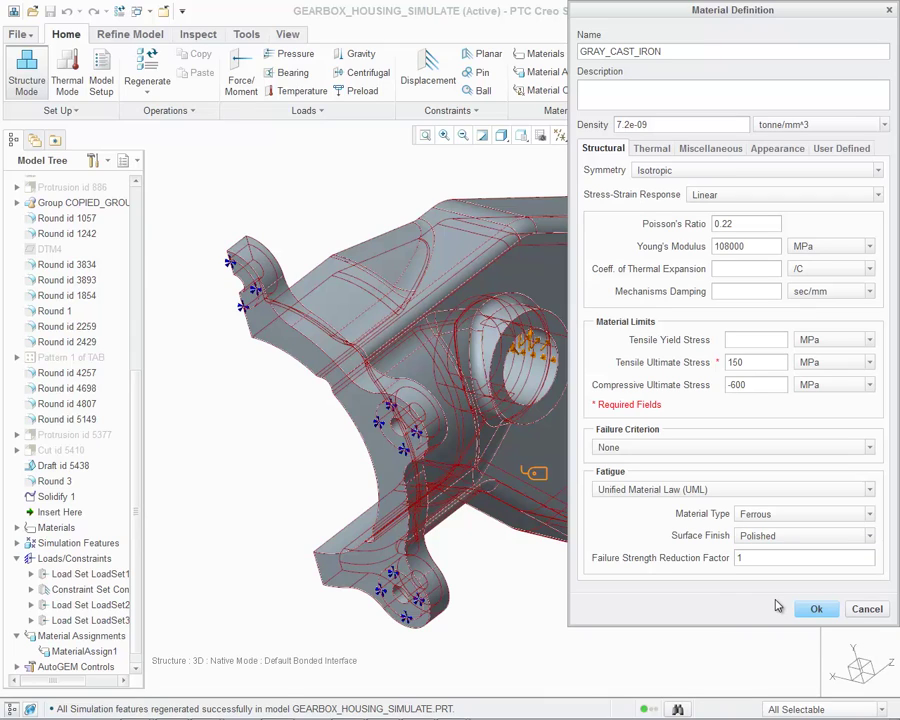
click(807, 607)
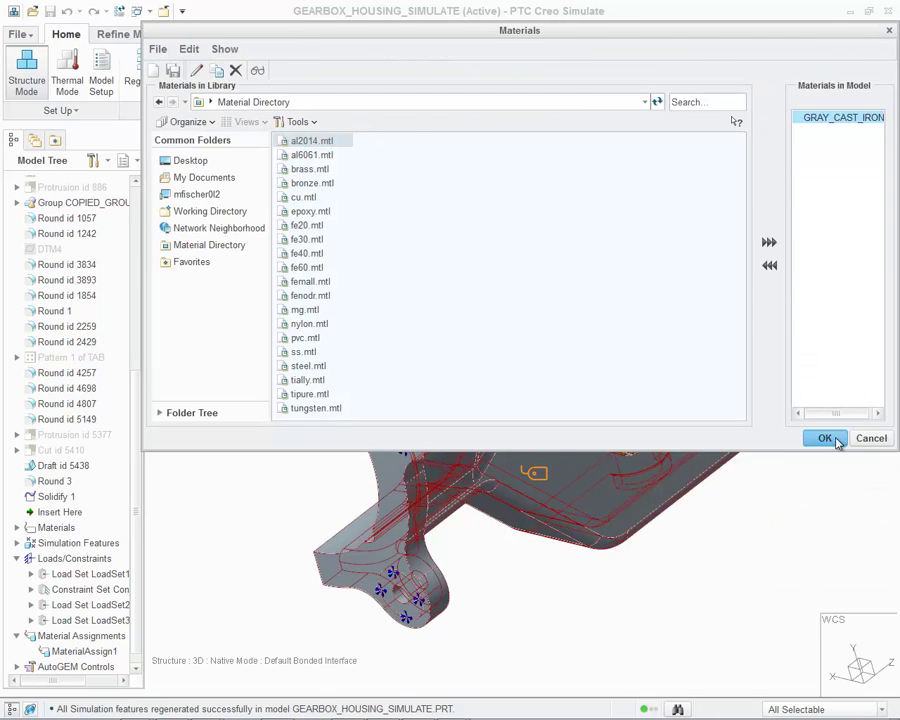
click(834, 440)
click(818, 343)
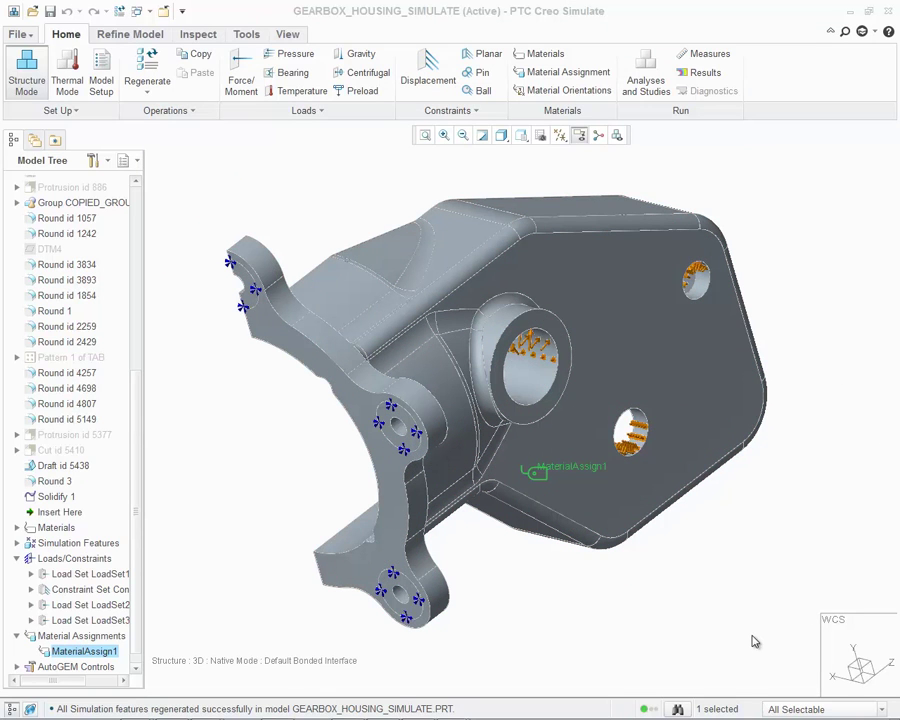
- Create a new fatigue analysis based on the Gearbox static analysis, including LoadSet1, LoadSet2 and LoadSet3
click(631, 62)
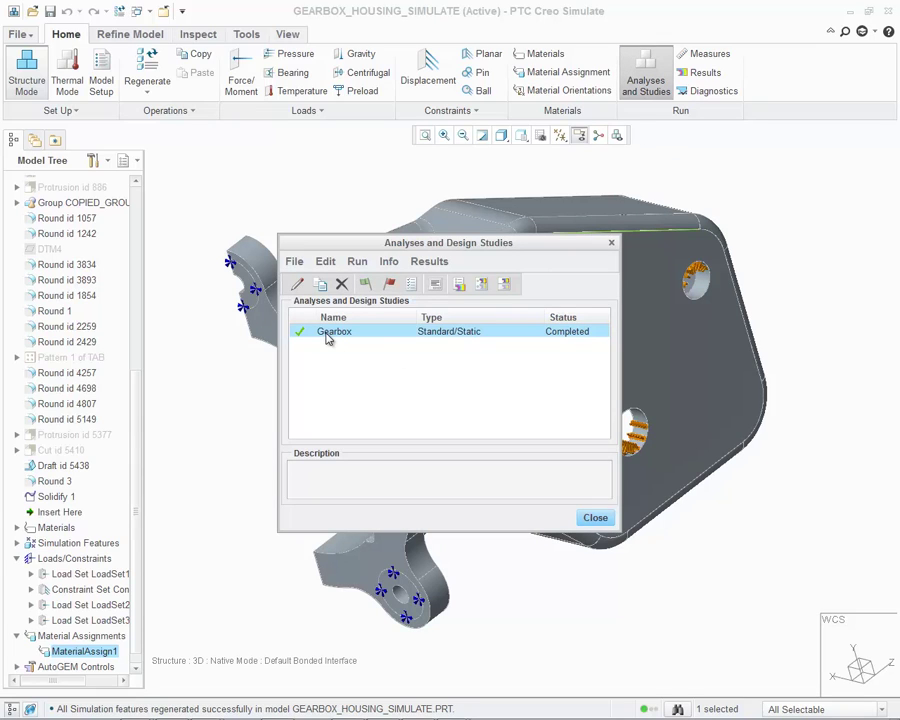
click(294, 261)
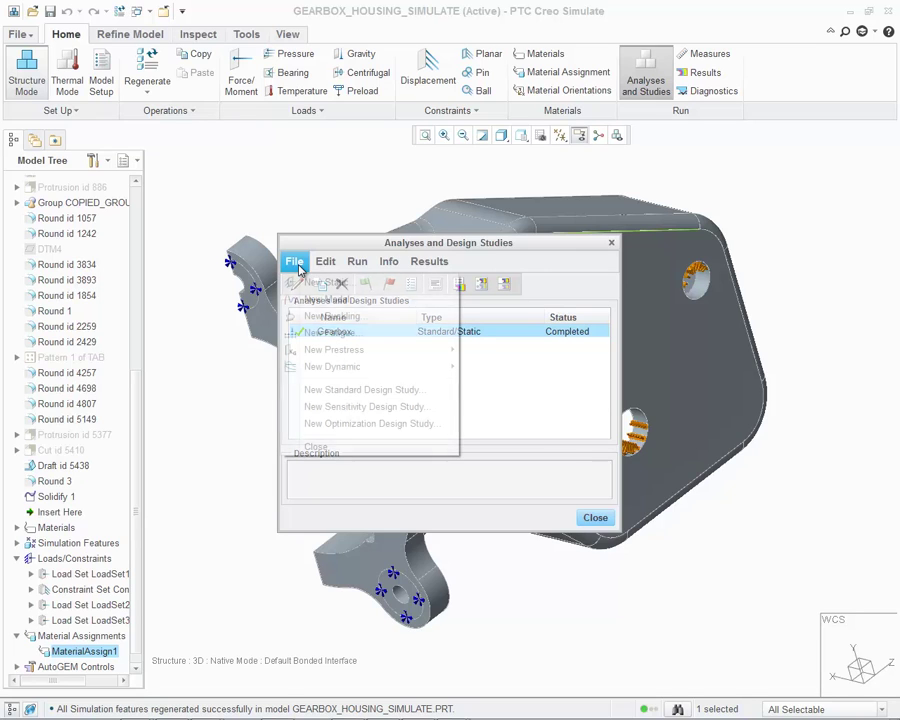
click(318, 335)
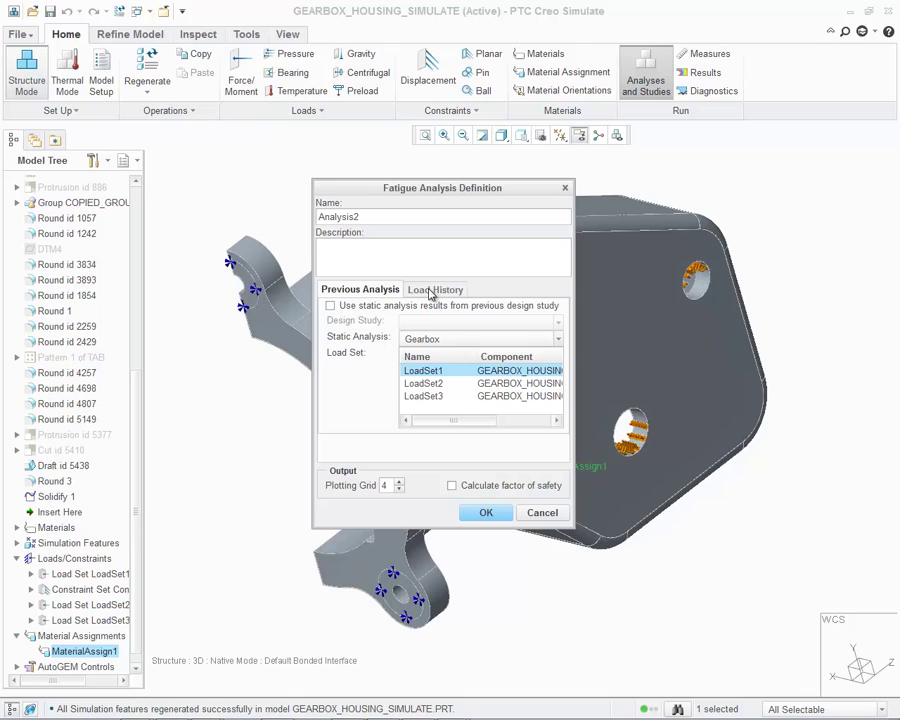
ctrl+click(428, 384)
ctrl+click(431, 397)
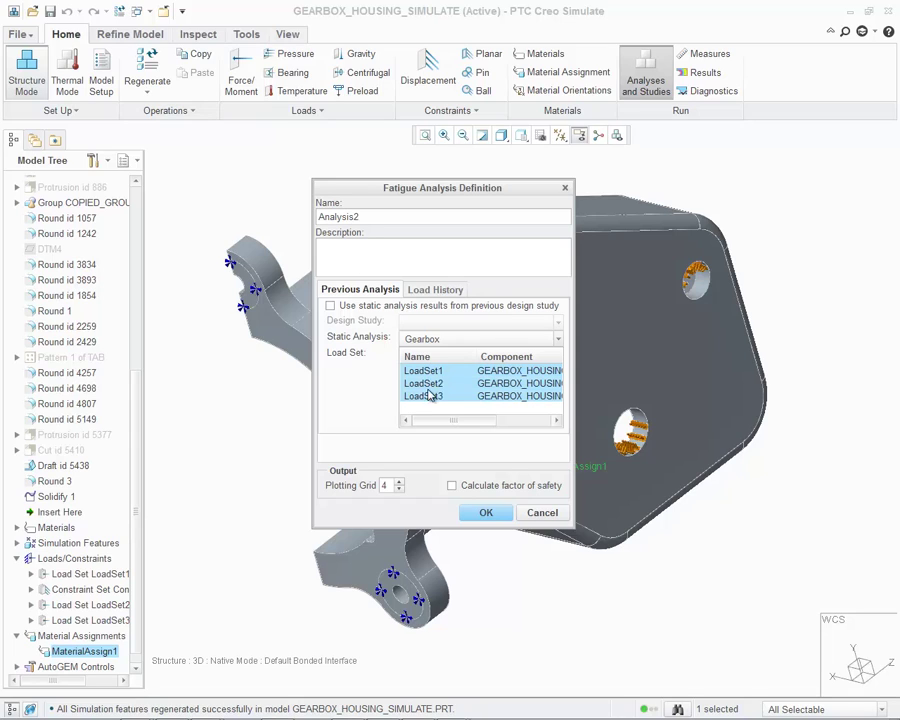
- Set the fatigue load history to a desired endurance of 2e+5 cycles and LoadSet1's amplitude type to Zero-Peak
click(433, 290)
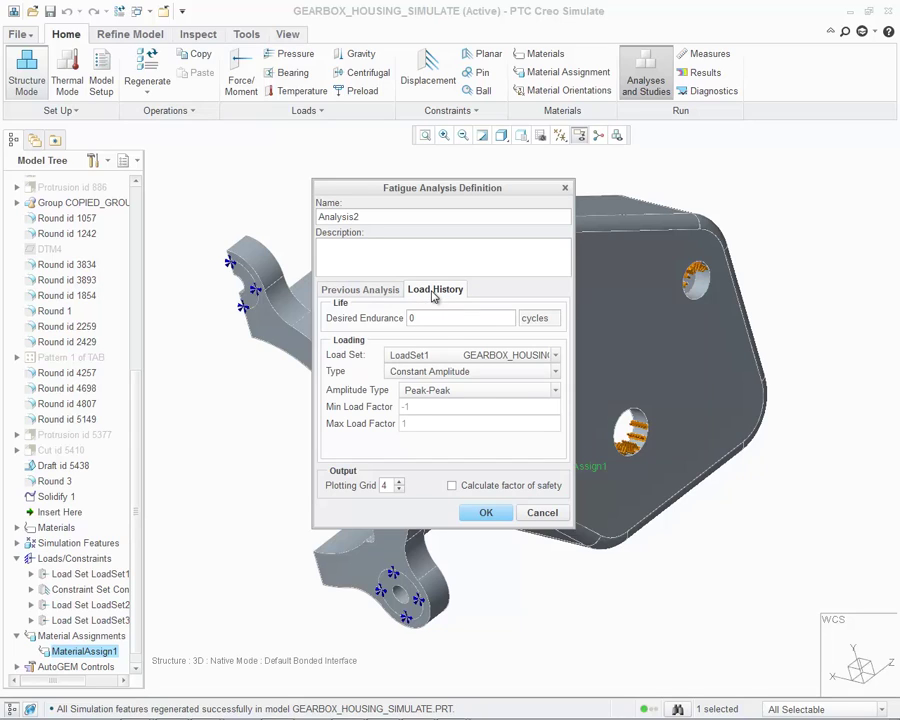
double_click(410, 317)
text(1)
text(e+5)
click(417, 392)
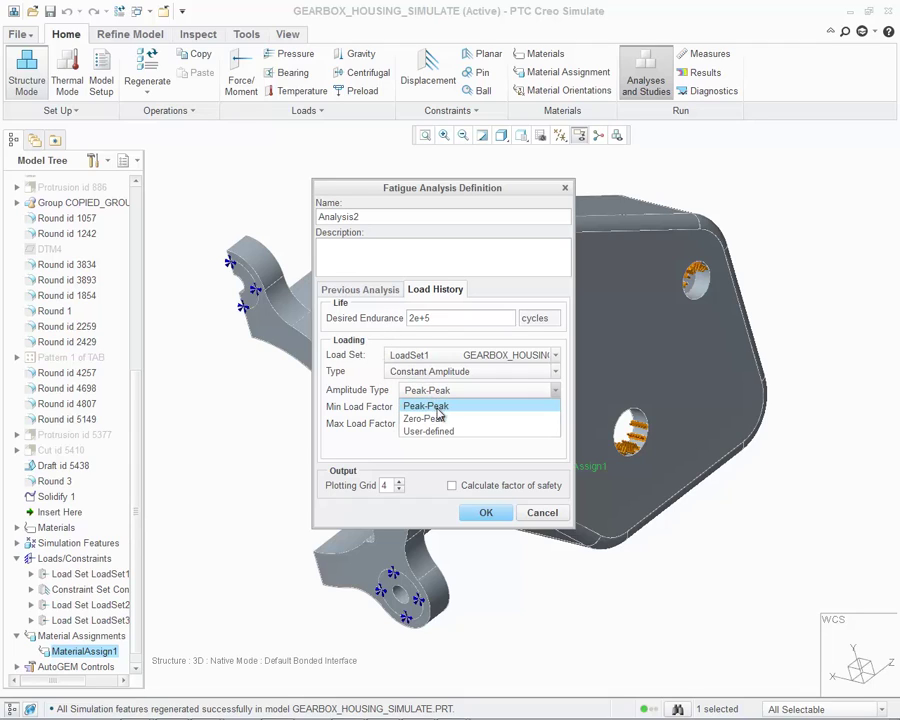
click(437, 419)
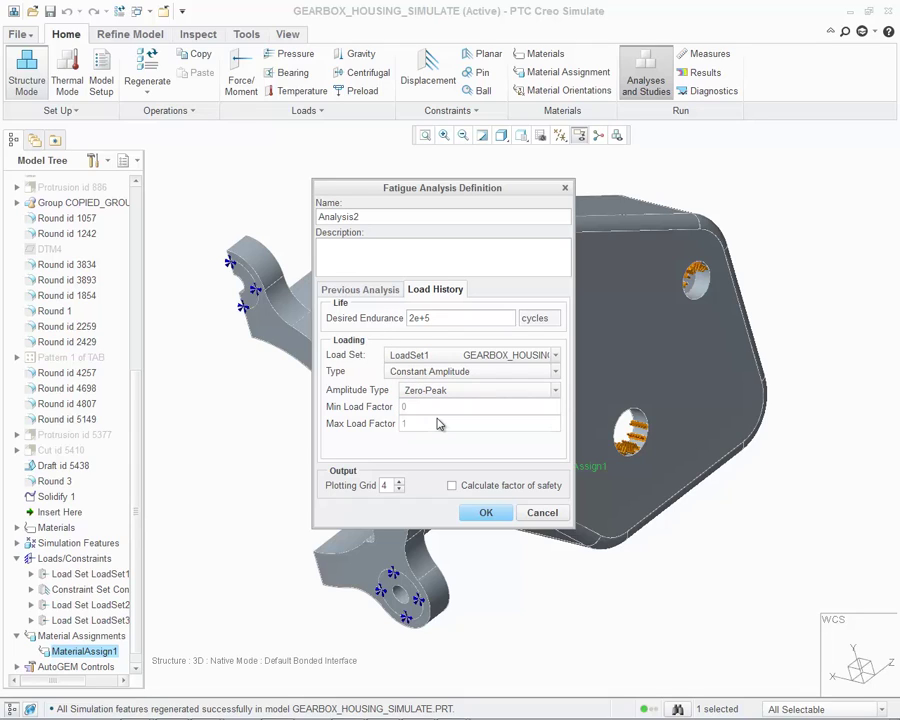
- Set the amplitude type of LoadSet2 and LoadSet3 to Zero-Peak and accept the fatigue analysis definition
click(415, 358)
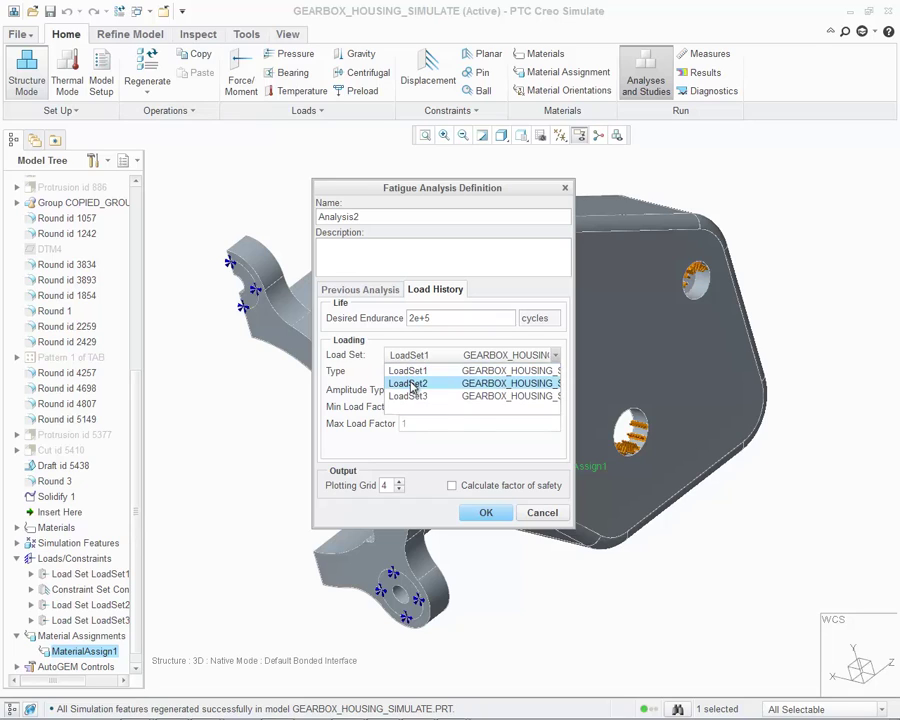
click(405, 371)
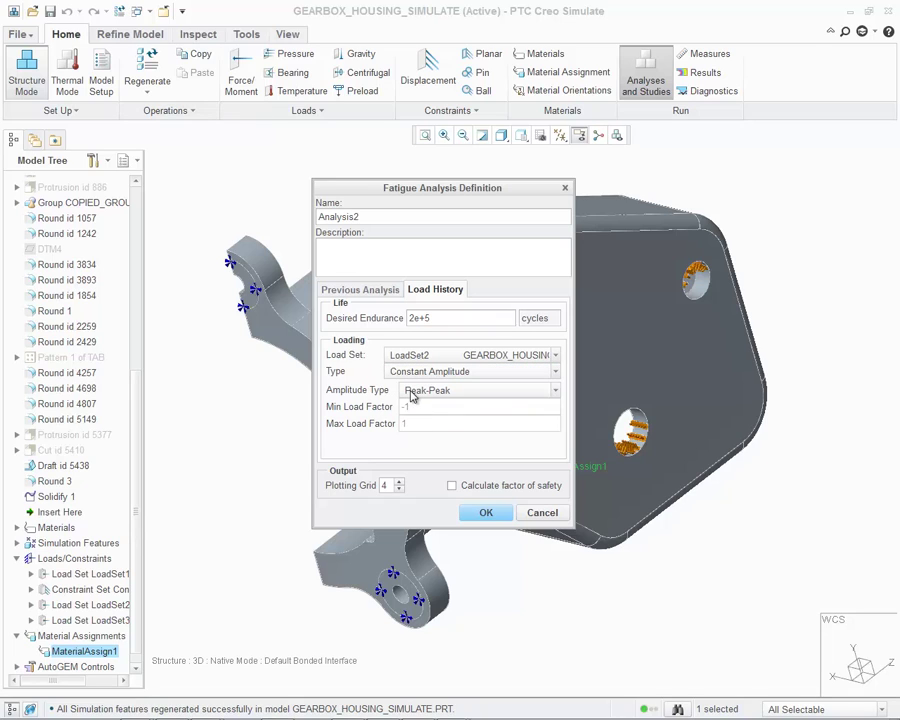
click(405, 392)
click(423, 420)
click(414, 357)
click(409, 397)
click(414, 391)
click(421, 419)
click(484, 512)
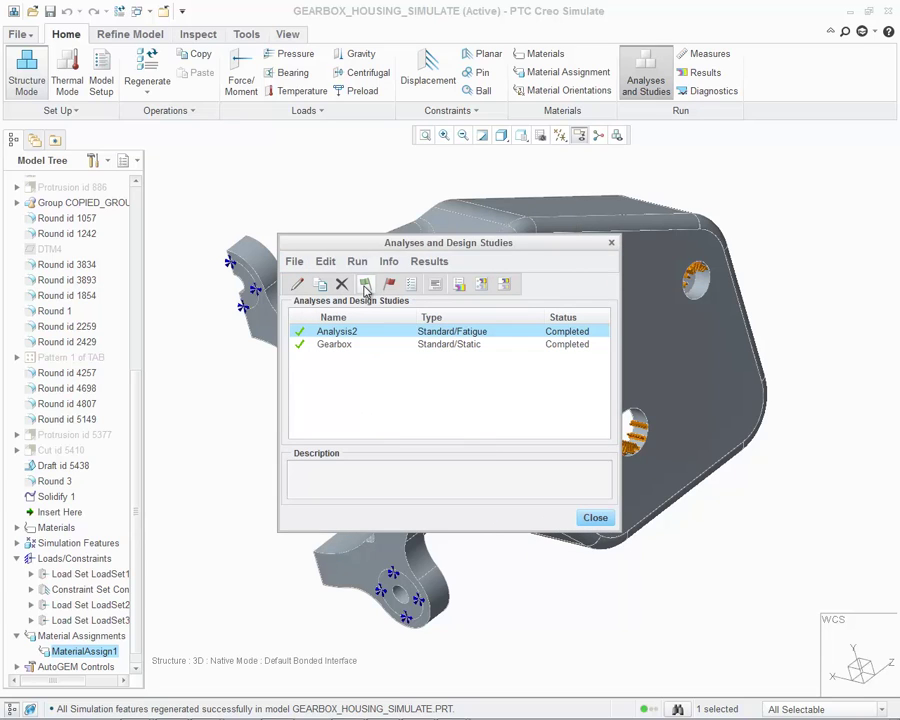
- Run the fatigue analysis Analysis2 and show its Log Life result as a fringe plot
click(365, 288)
click(781, 399)
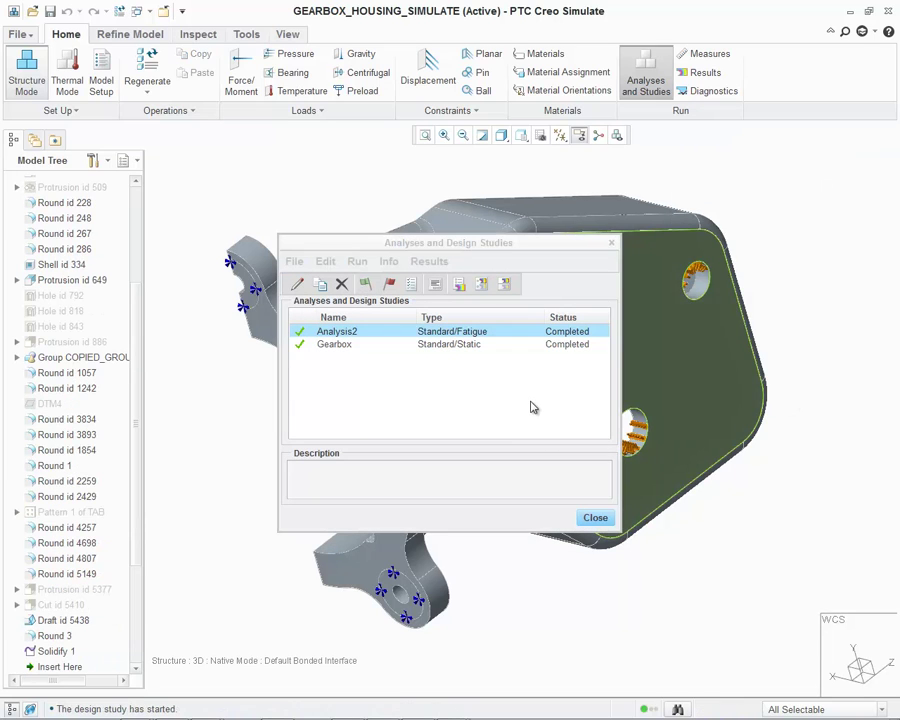
click(459, 284)
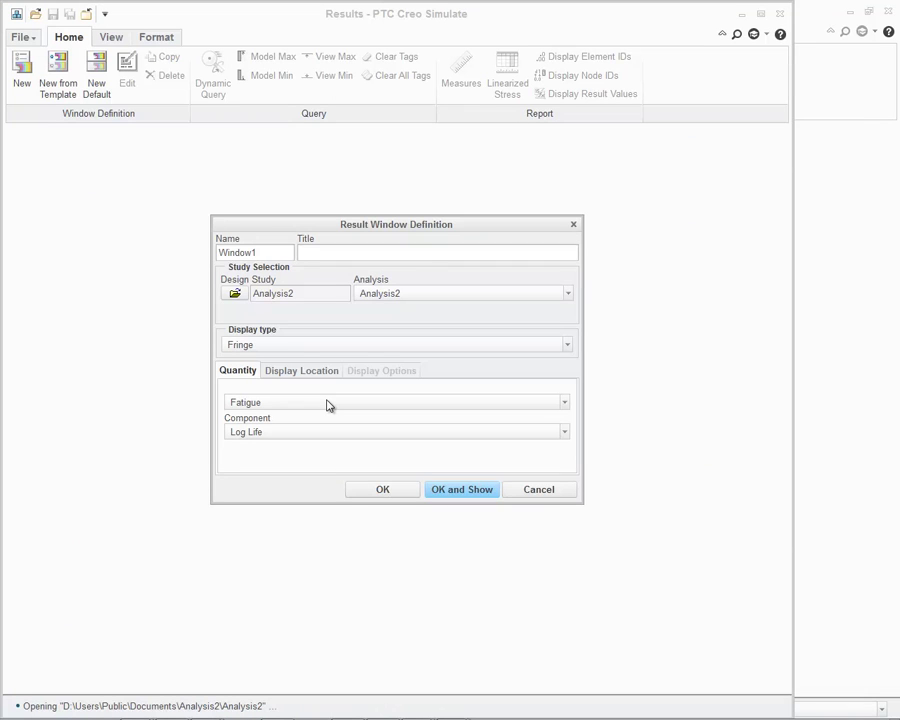
click(458, 488)
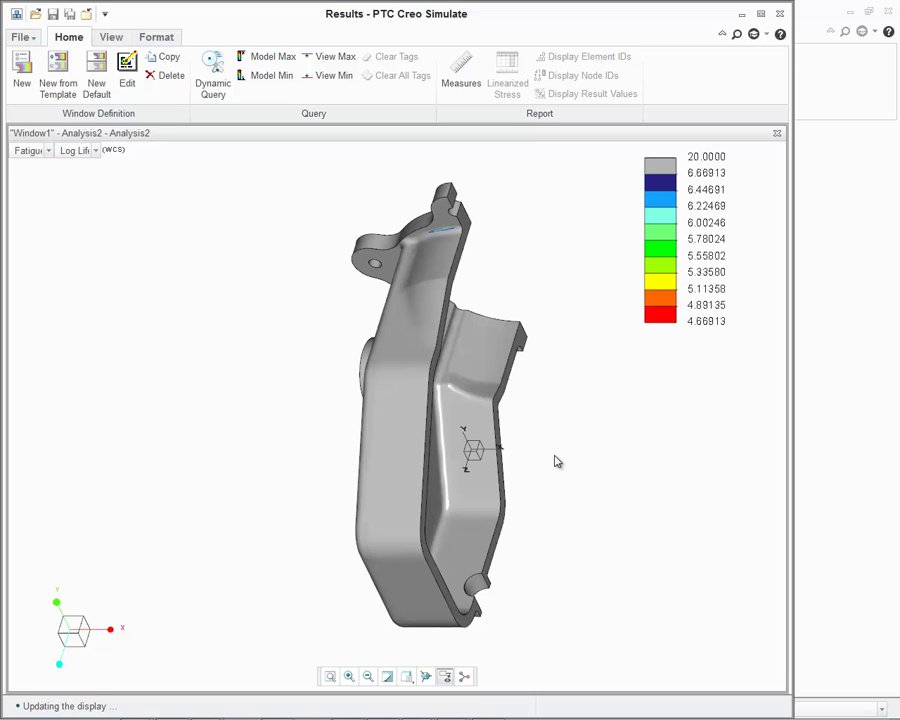
- Set the Log Life legend level just below the 20.0000 maximum to 15 and redistribute the levels linearly from first to last
middle_drag(557, 461, 395, 410)
scroll(395, 410, down, 3)
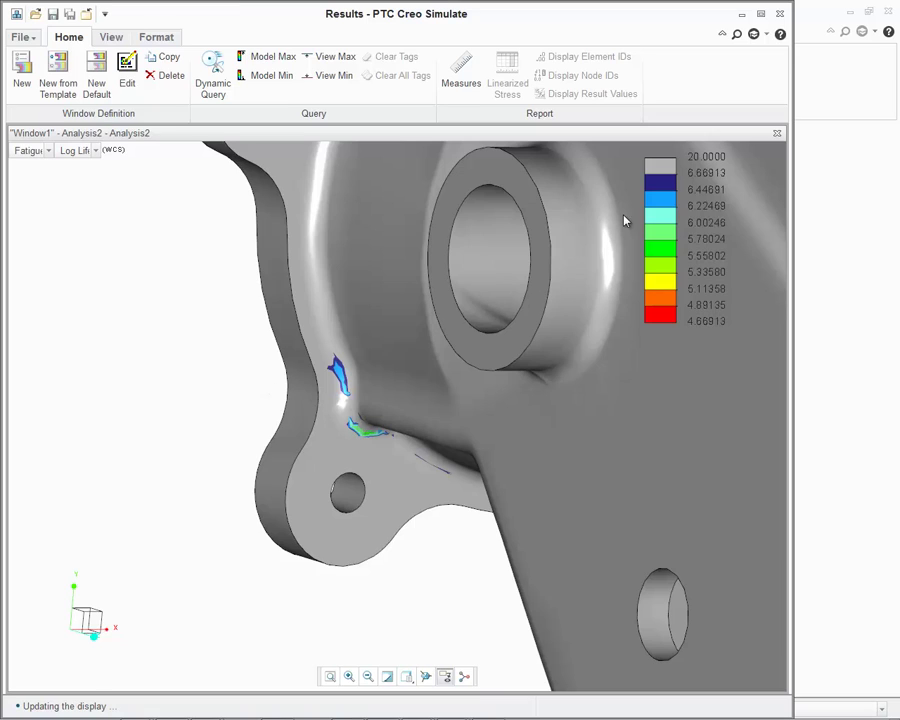
double_click(712, 170)
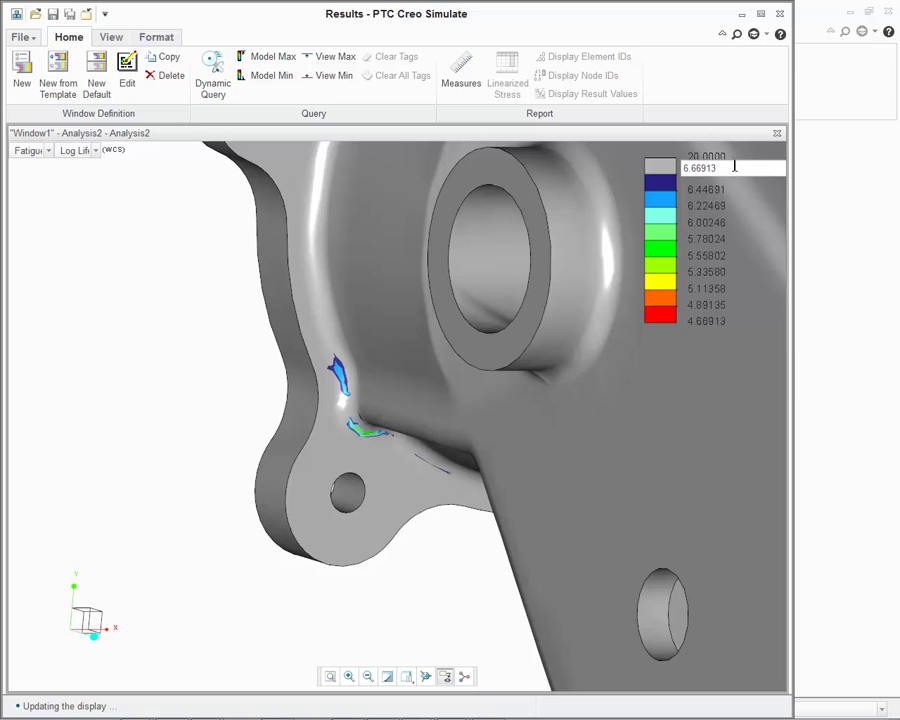
drag(734, 167, 666, 172)
text(15)
key(Return)
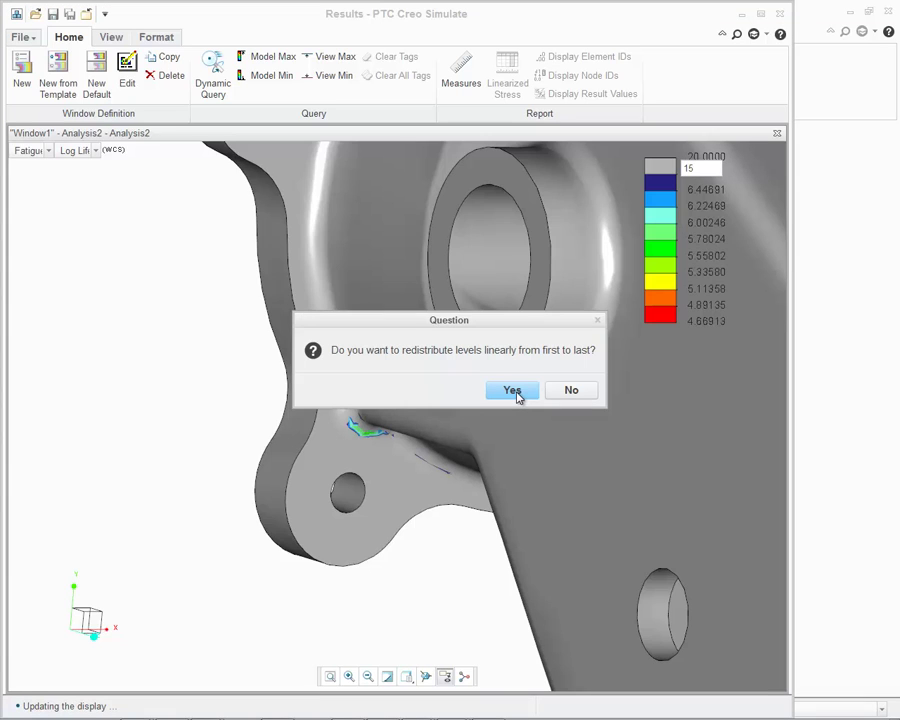
click(512, 391)
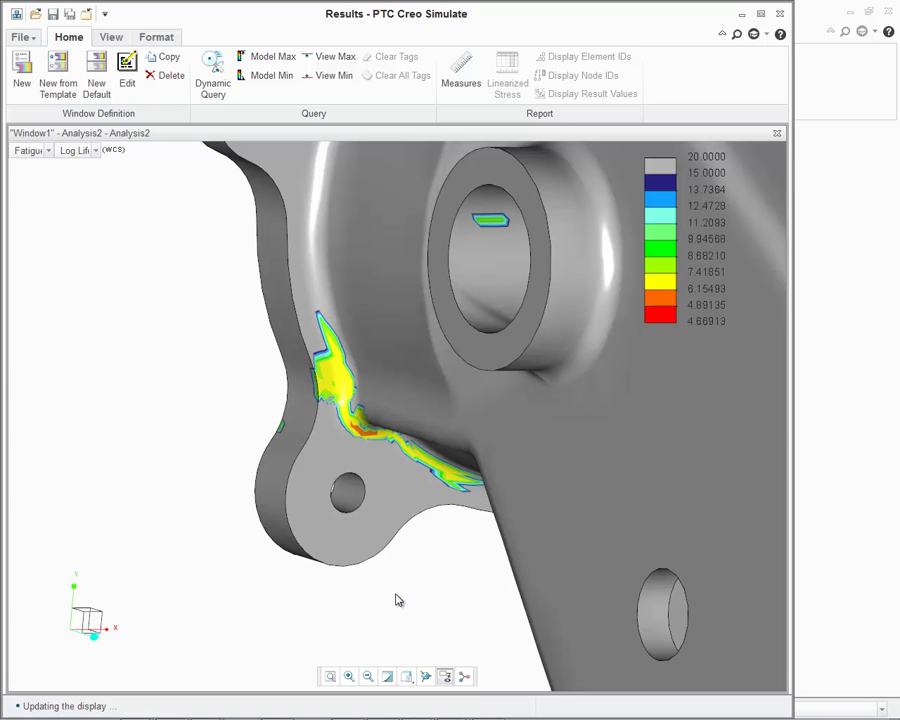
scroll(410, 575, down, 5)
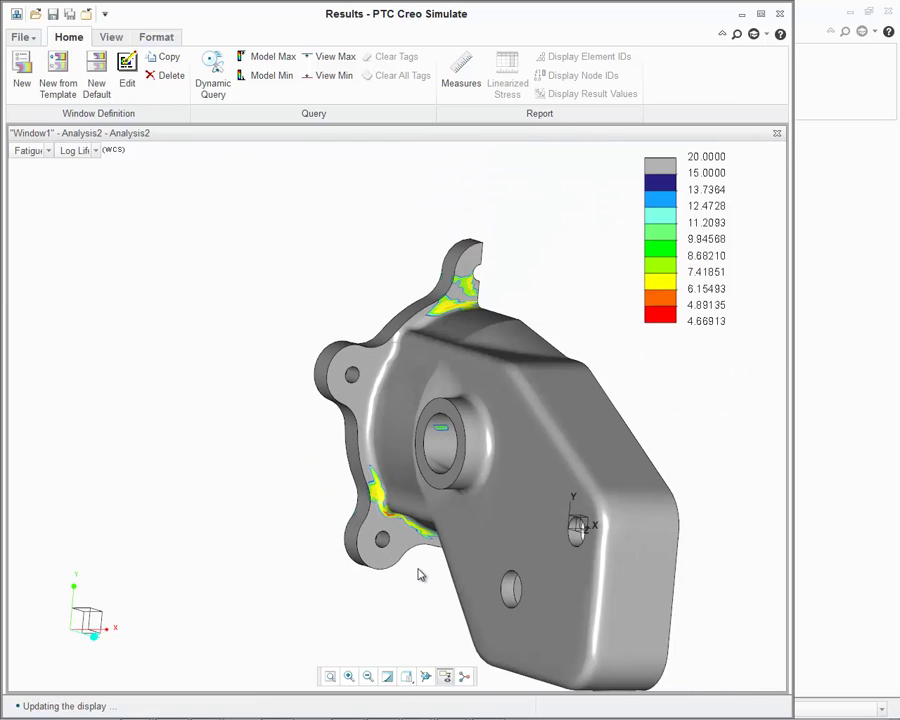
middle_drag(436, 577, 432, 566)
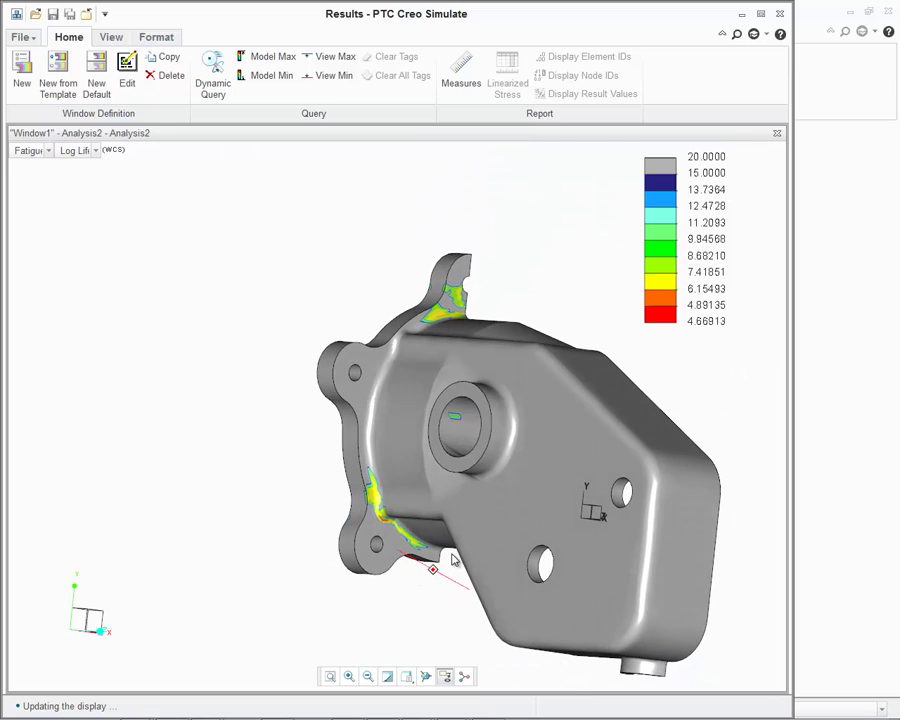